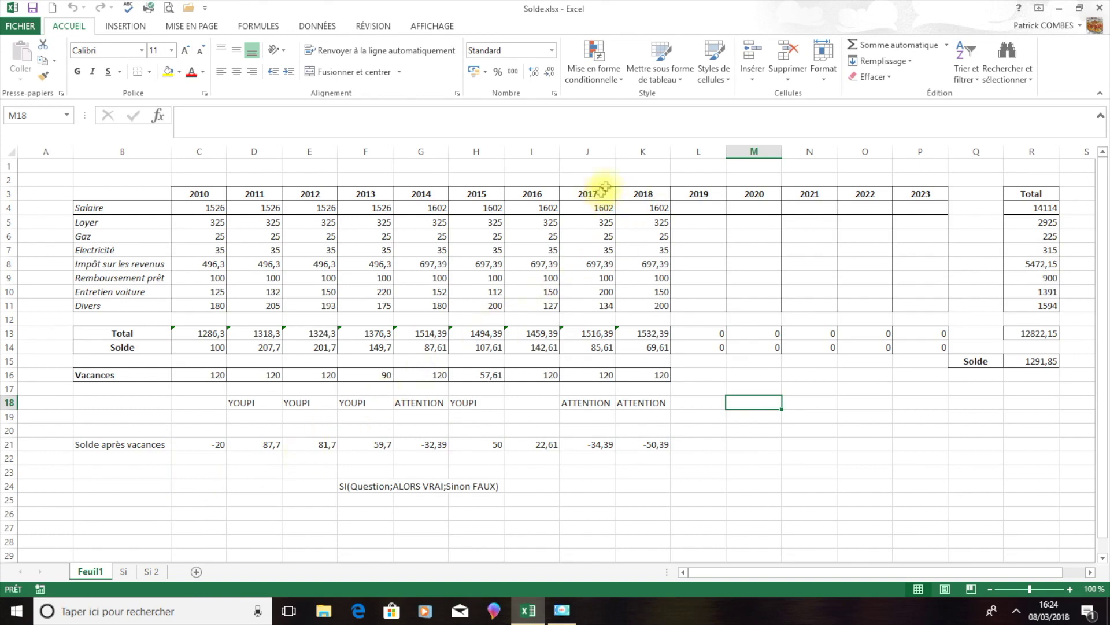
- Hide columns K to M, which hold the years 2018 to 2020, on the Feuil1 sheet
{"action": "left_click_drag", "start_coordinate": [641, 151], "coordinate": [751, 151]}
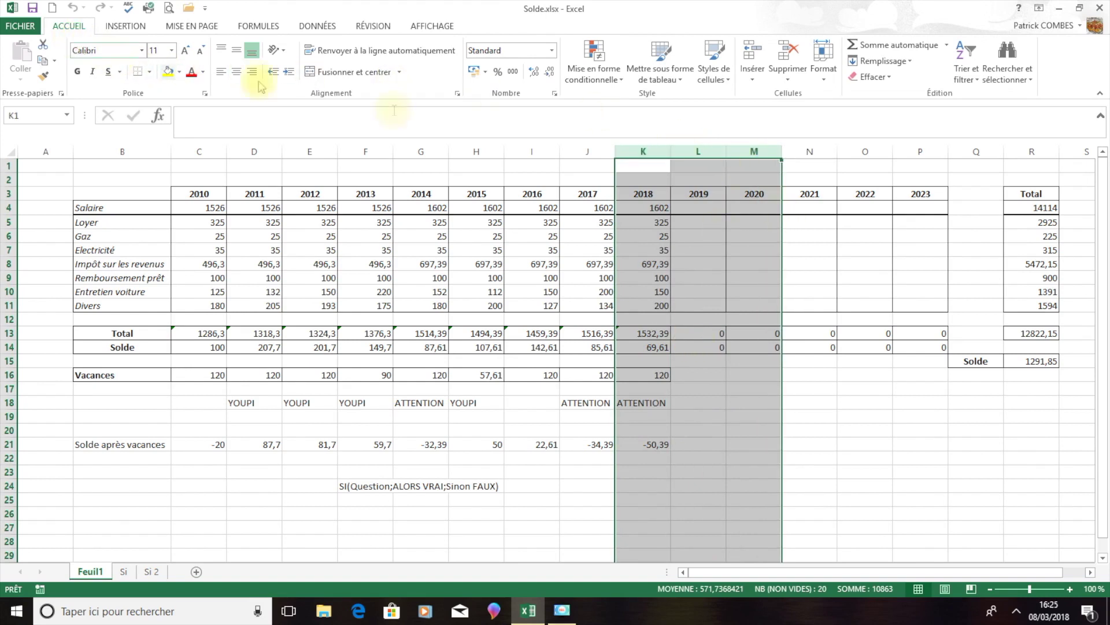
{"action": "left_click", "coordinate": [823, 69]}
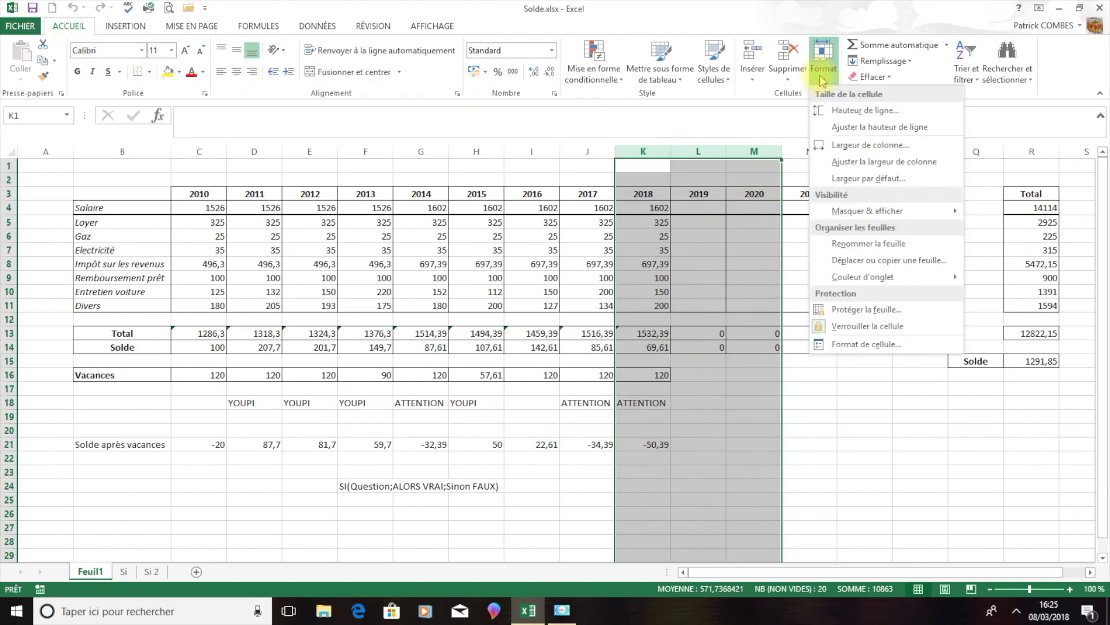
{"action": "mouse_move", "coordinate": [835, 215]}
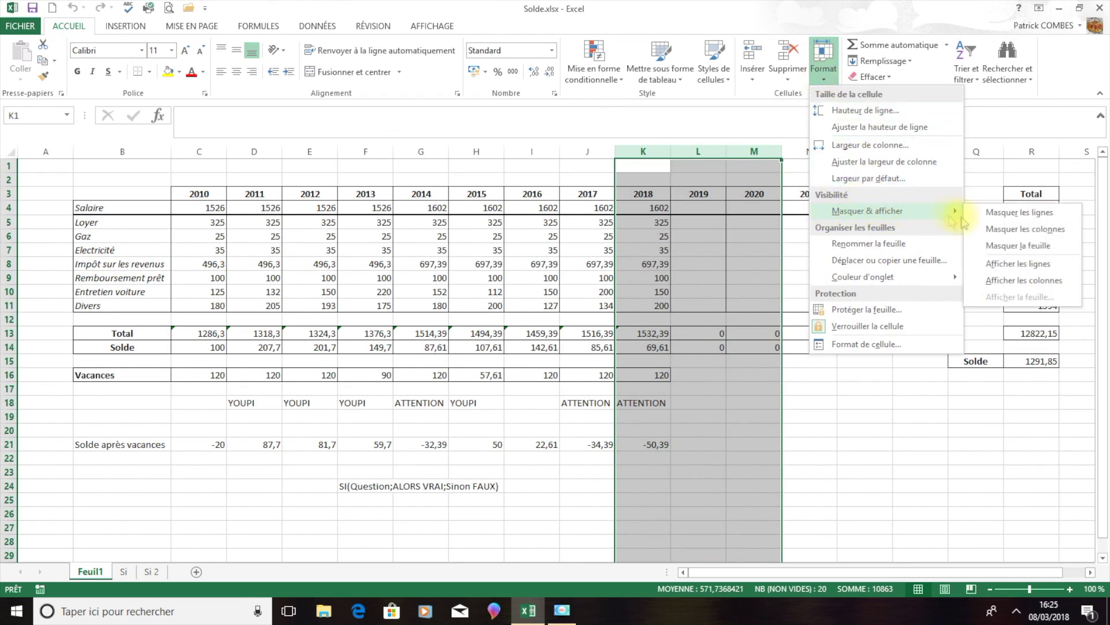
{"action": "left_click", "coordinate": [1016, 231]}
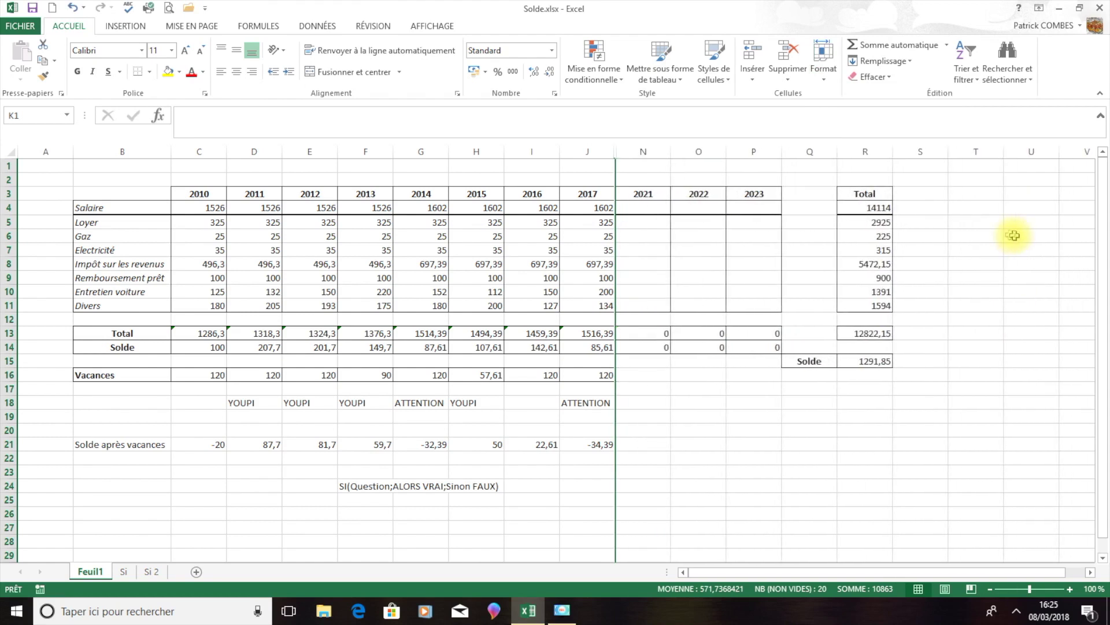
{"action": "left_click", "coordinate": [705, 198]}
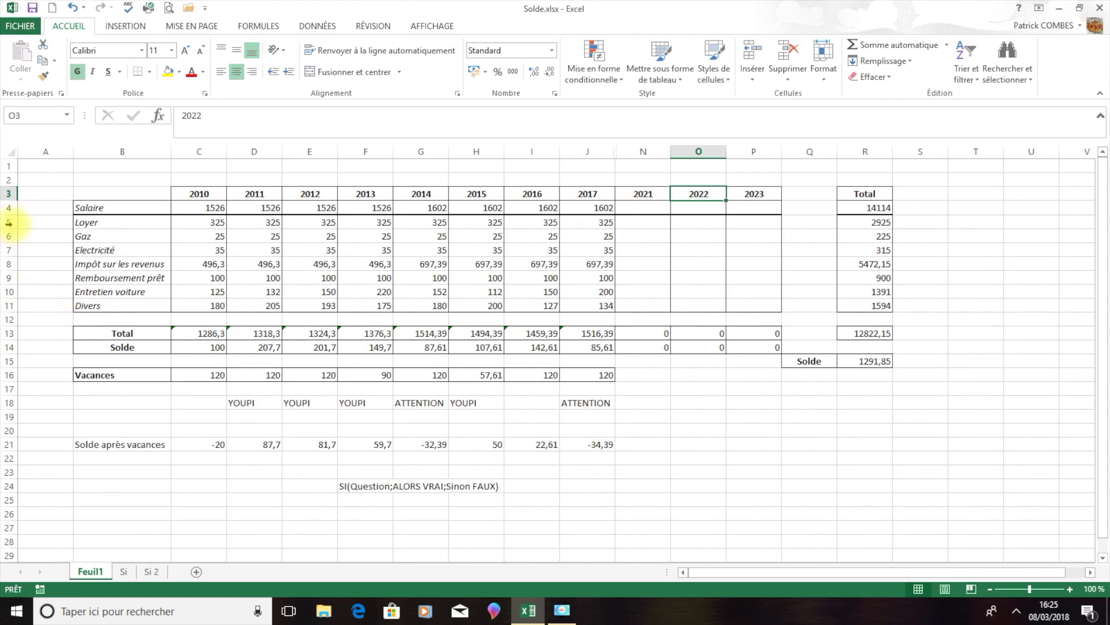
- Hide rows 5 to 11, the expense lines from Loyer to Divers
{"action": "left_click_drag", "start_coordinate": [8, 222], "coordinate": [3, 306]}
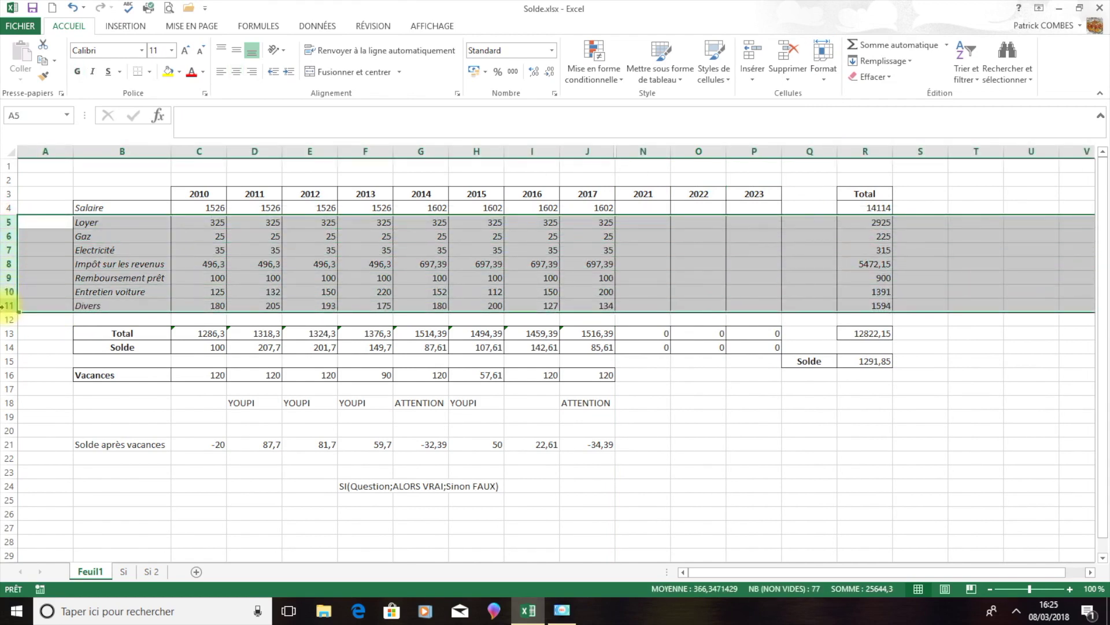
{"action": "left_click", "coordinate": [831, 54]}
{"action": "mouse_move", "coordinate": [868, 217]}
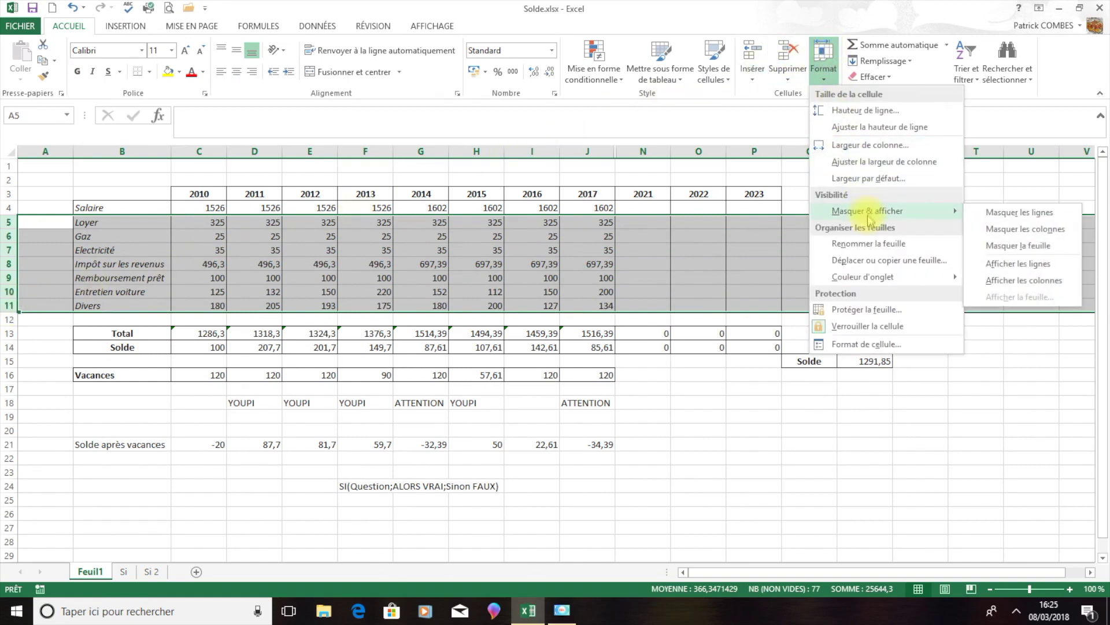
{"action": "left_click", "coordinate": [1019, 213]}
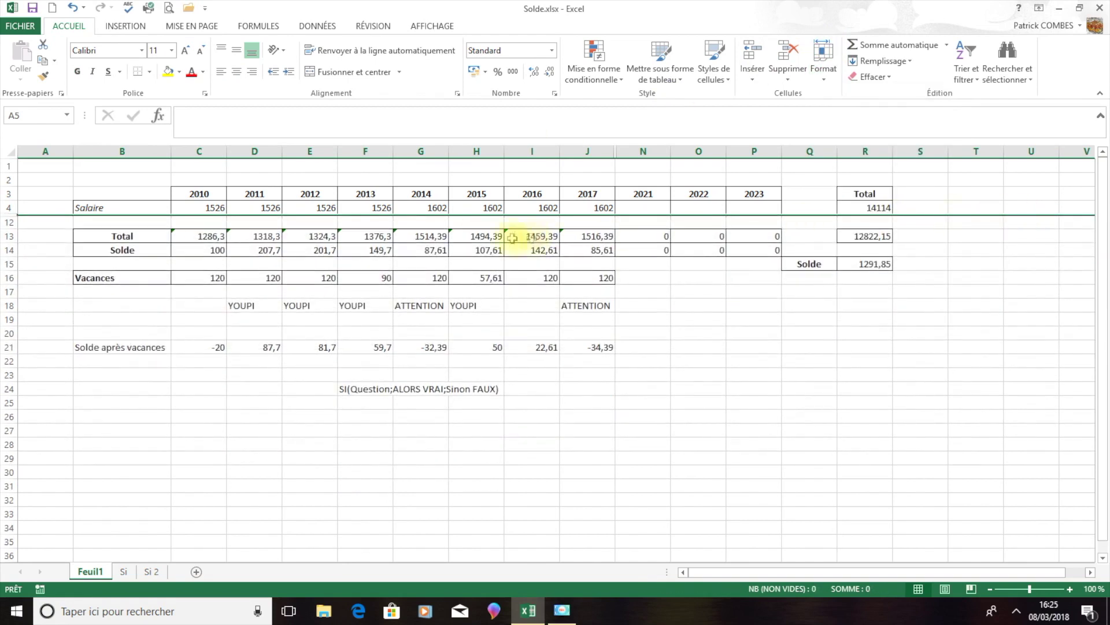
{"action": "left_click", "coordinate": [363, 234]}
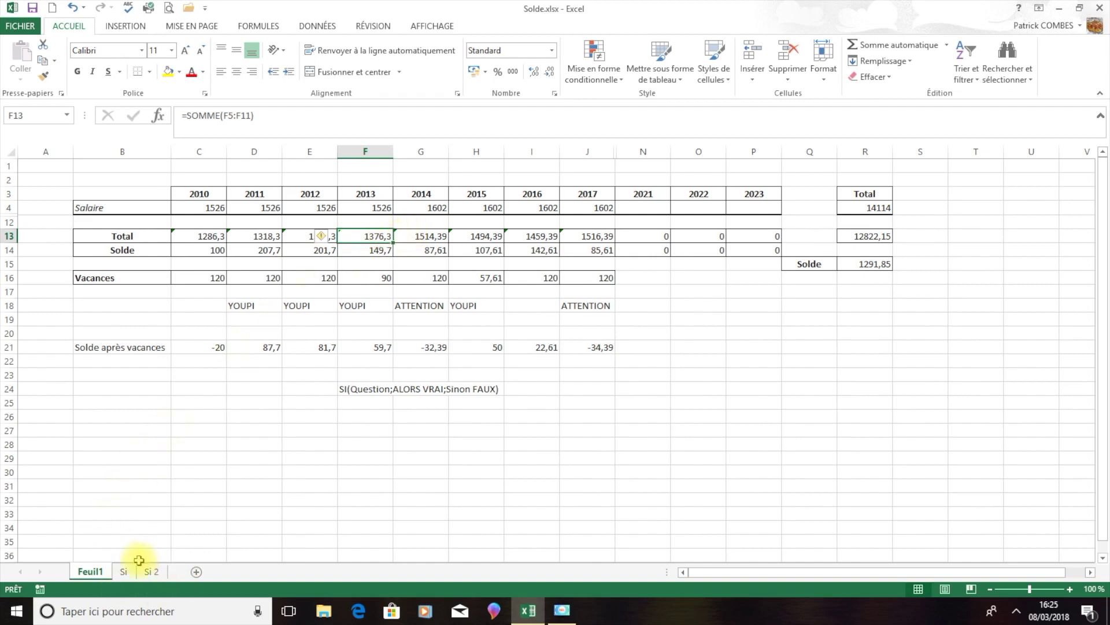
- Hide the Si 2 worksheet and unhide it again
{"action": "right_click", "coordinate": [155, 572]}
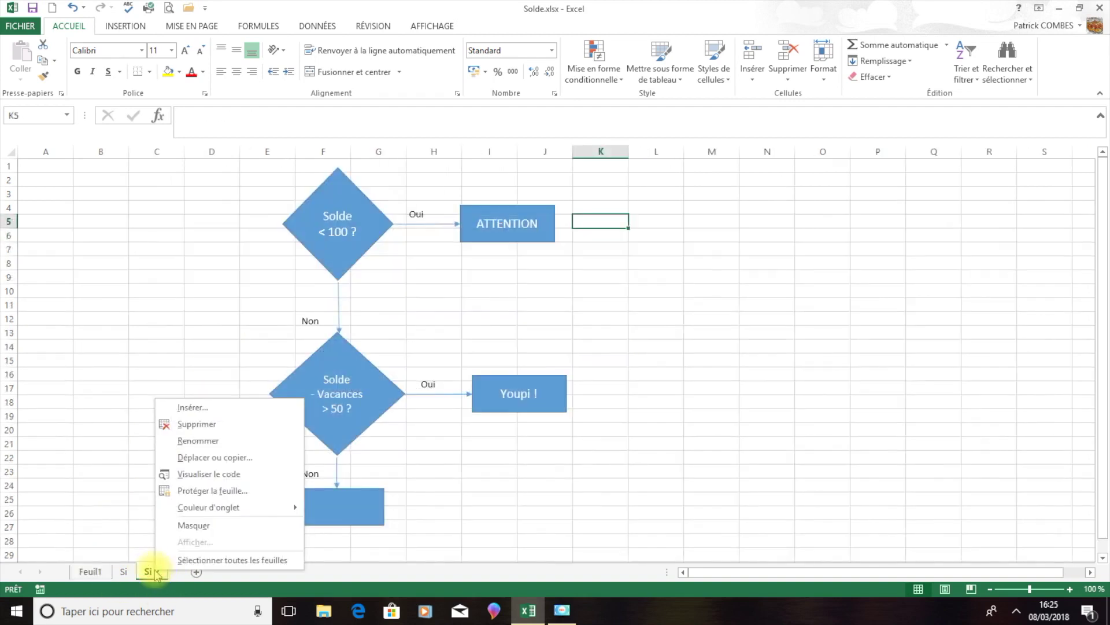
{"action": "left_click", "coordinate": [197, 525]}
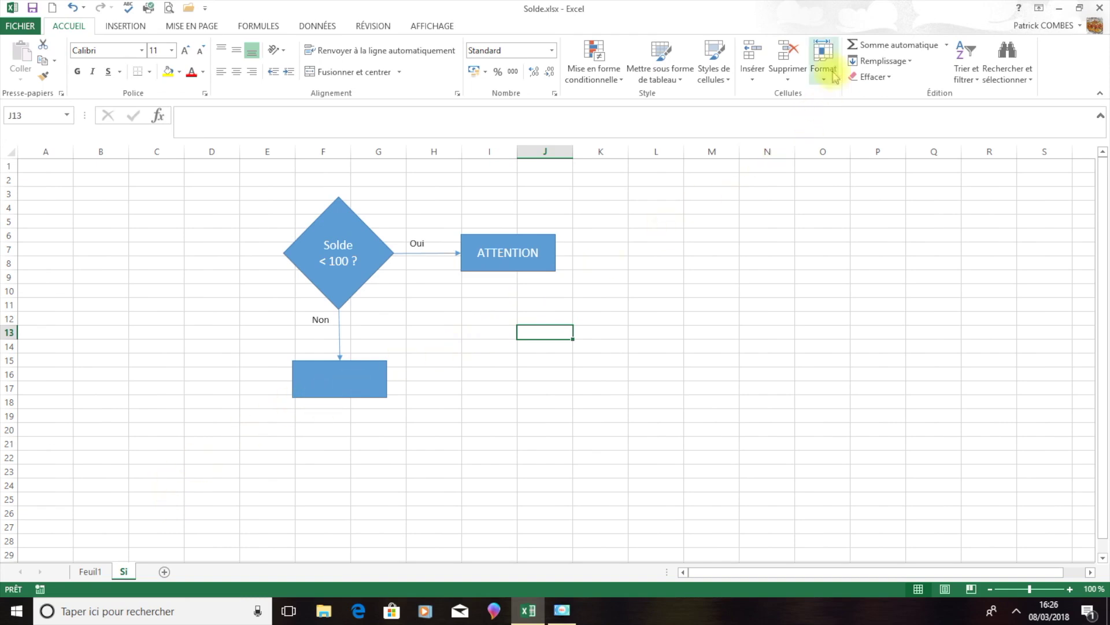
{"action": "left_click", "coordinate": [835, 77]}
{"action": "mouse_move", "coordinate": [835, 219]}
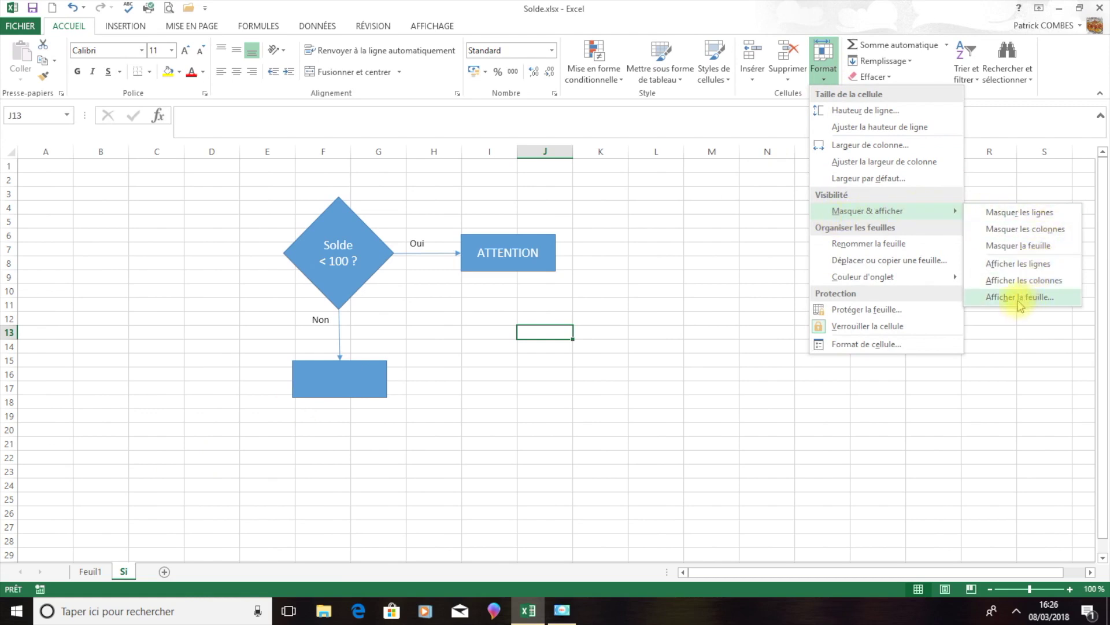
{"action": "left_click", "coordinate": [1017, 298]}
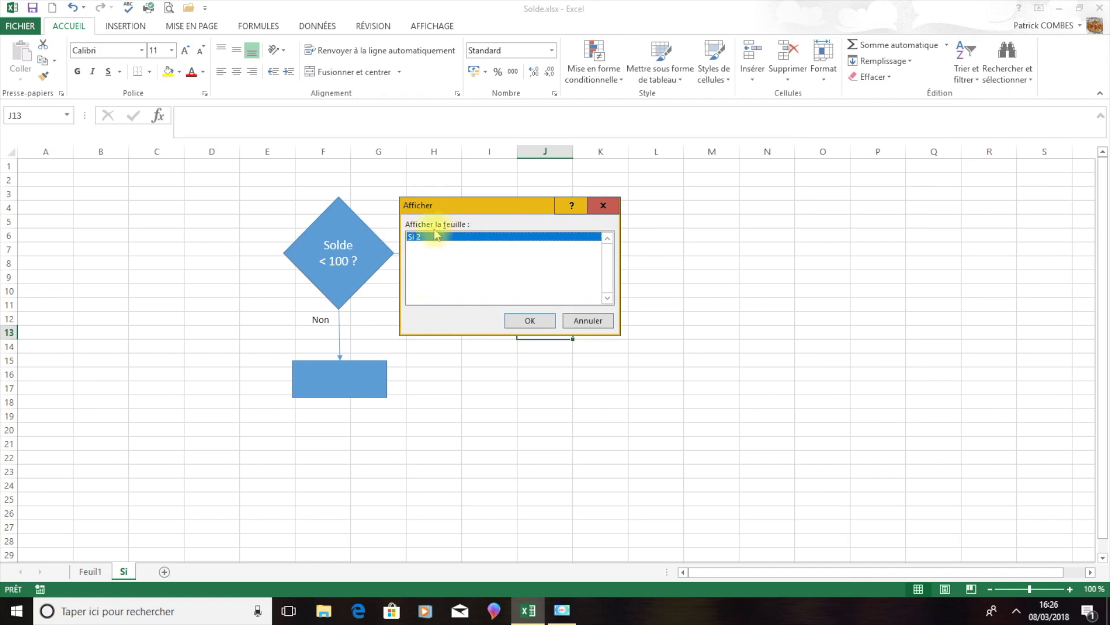
{"action": "left_click", "coordinate": [530, 321]}
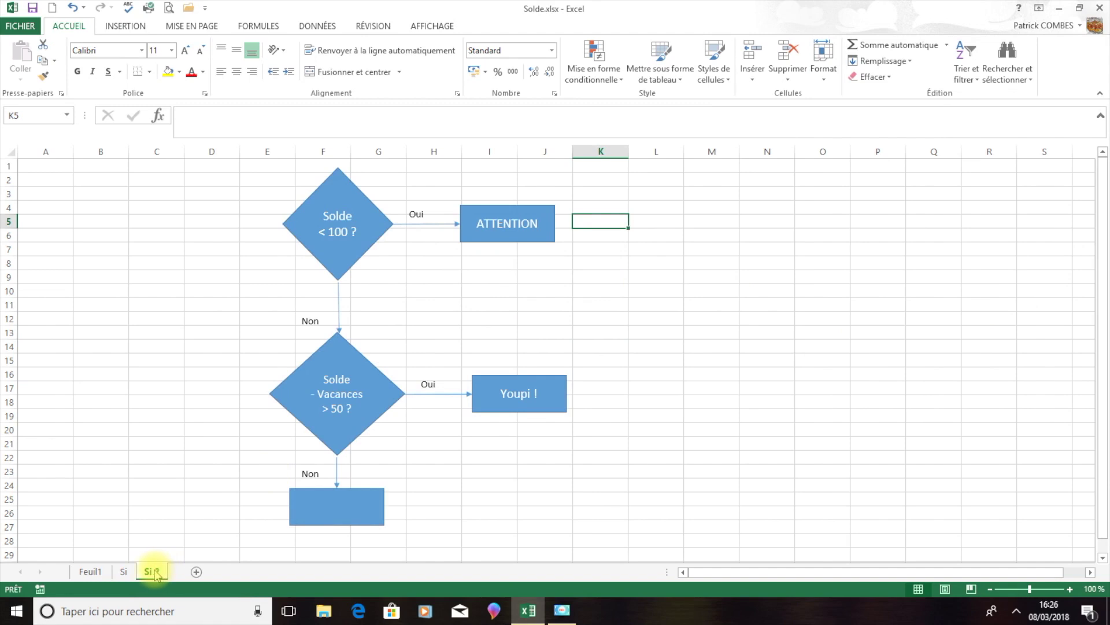
- Hide the Si 2 worksheet once more and return to the Feuil1 sheet
{"action": "right_click", "coordinate": [155, 573]}
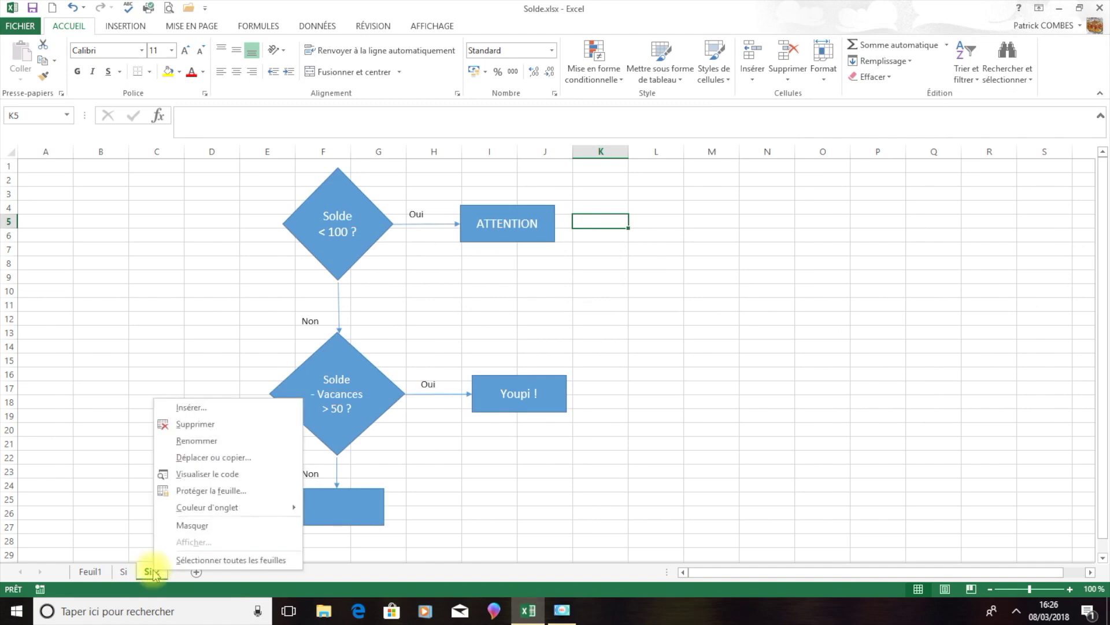
{"action": "left_click", "coordinate": [233, 523]}
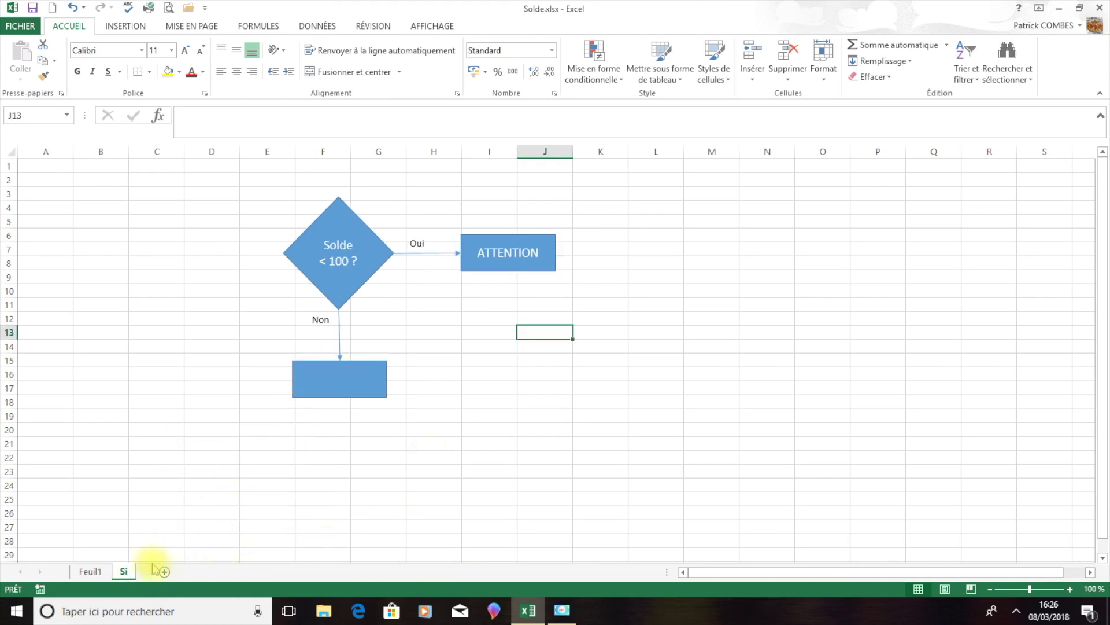
{"action": "left_click", "coordinate": [90, 571]}
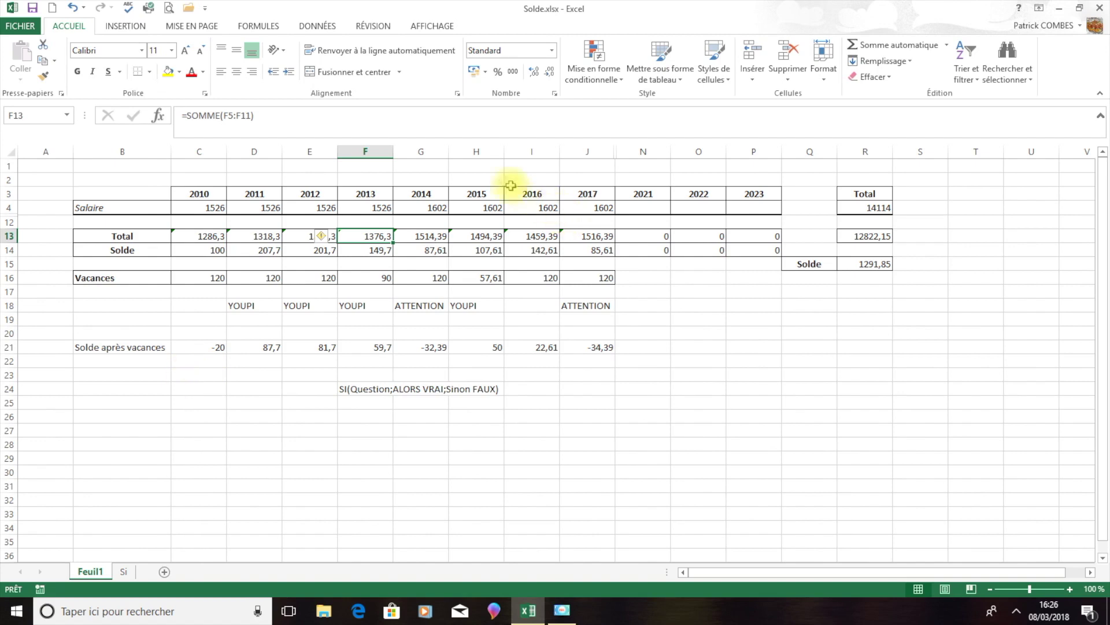
- Protect the workbook's structure with a password, entering and confirming the protection password
{"action": "left_click", "coordinate": [367, 29]}
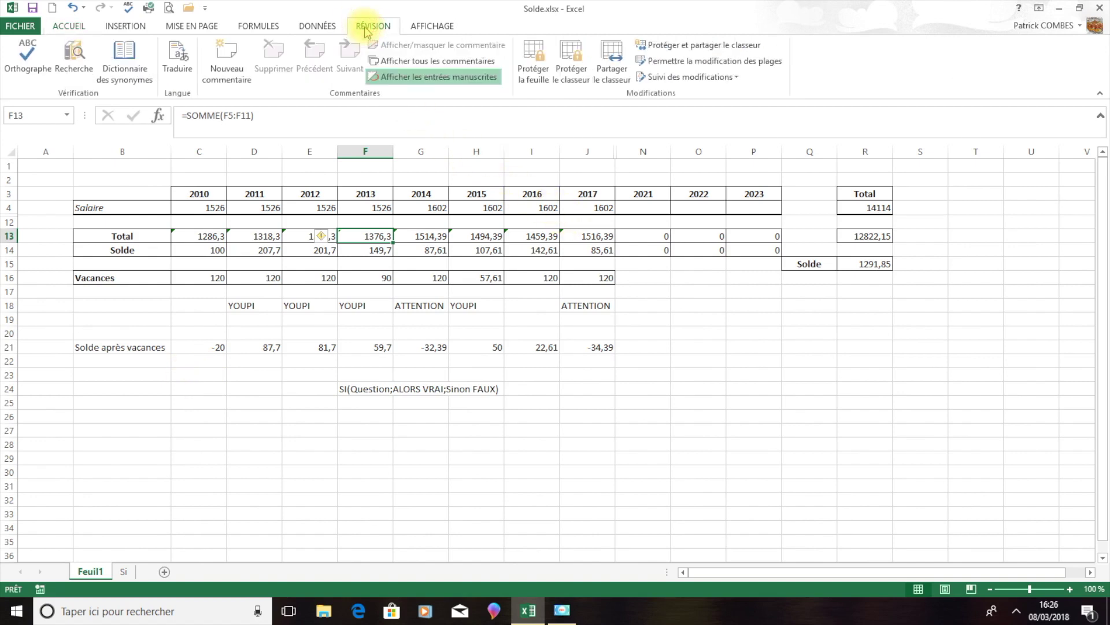
{"action": "left_click", "coordinate": [571, 69]}
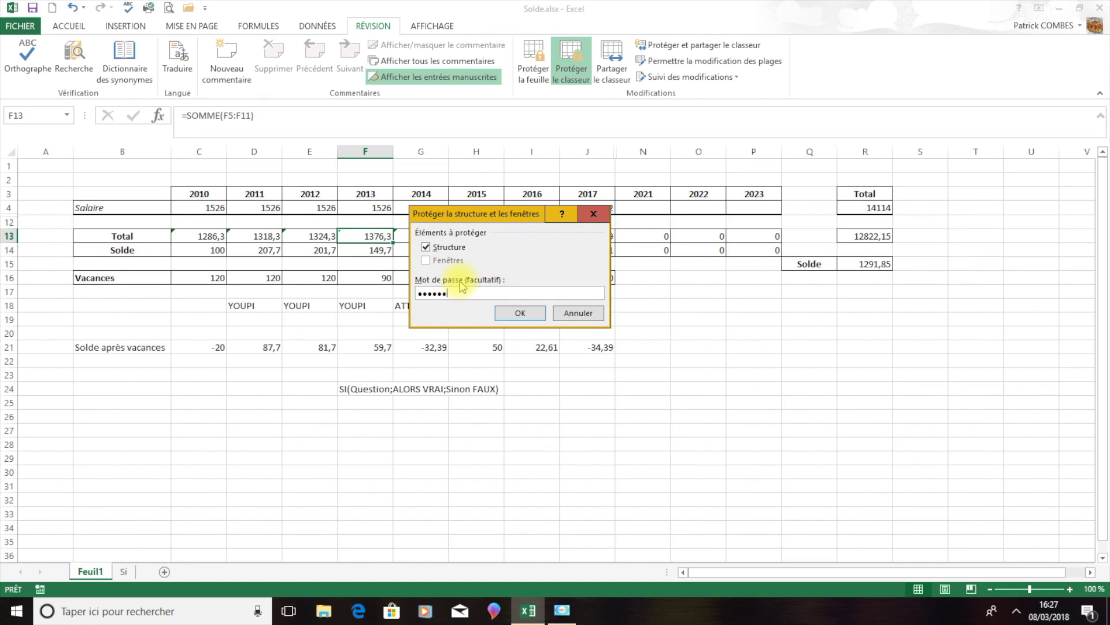
{"action": "left_click", "coordinate": [526, 314]}
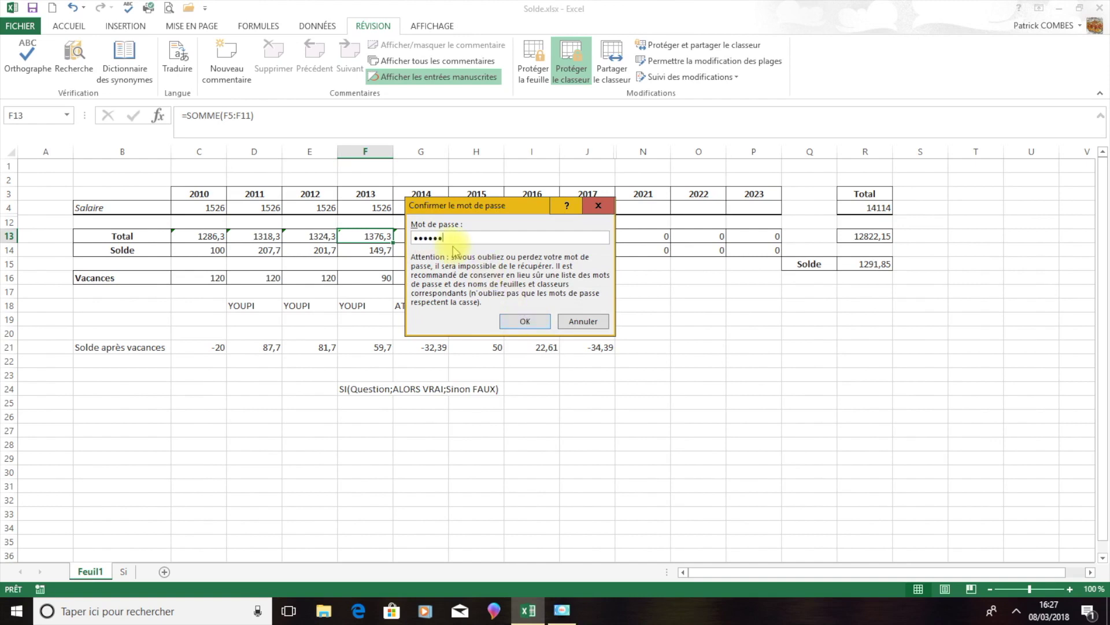
{"action": "left_click", "coordinate": [526, 319]}
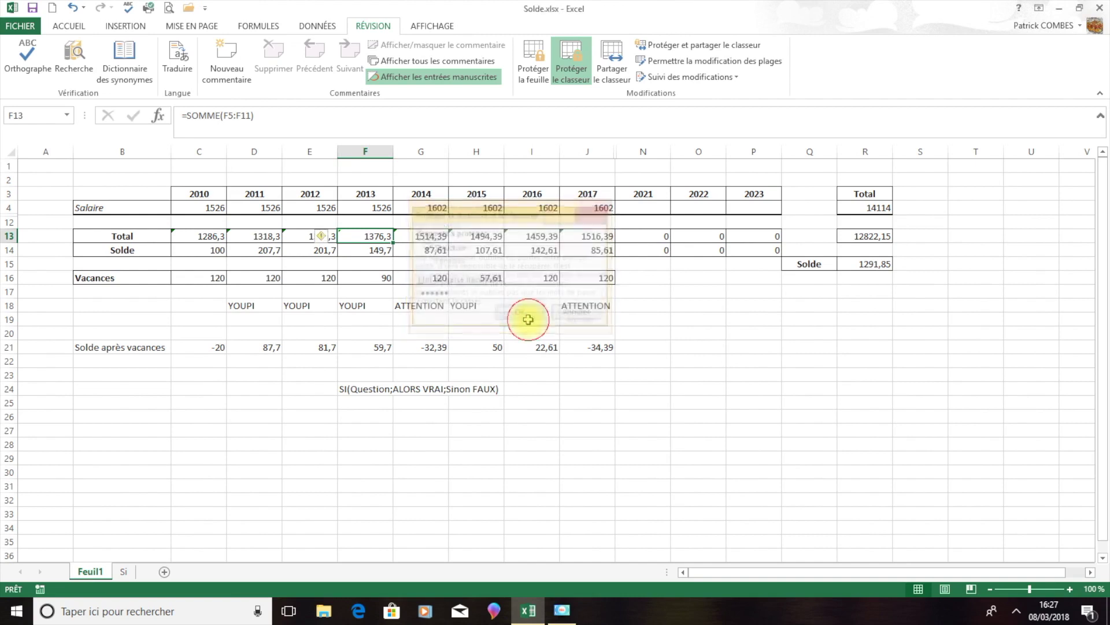
- Save the workbook as Solde.xlsx in the Bureau folder, replacing the existing file
{"action": "left_click", "coordinate": [17, 26]}
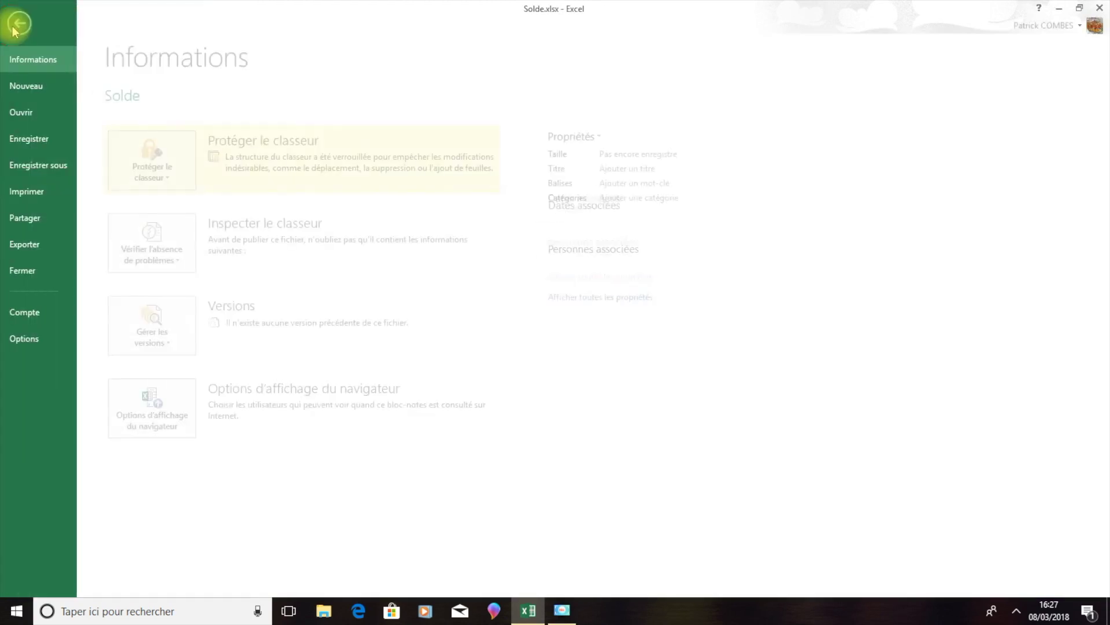
{"action": "left_click", "coordinate": [49, 166]}
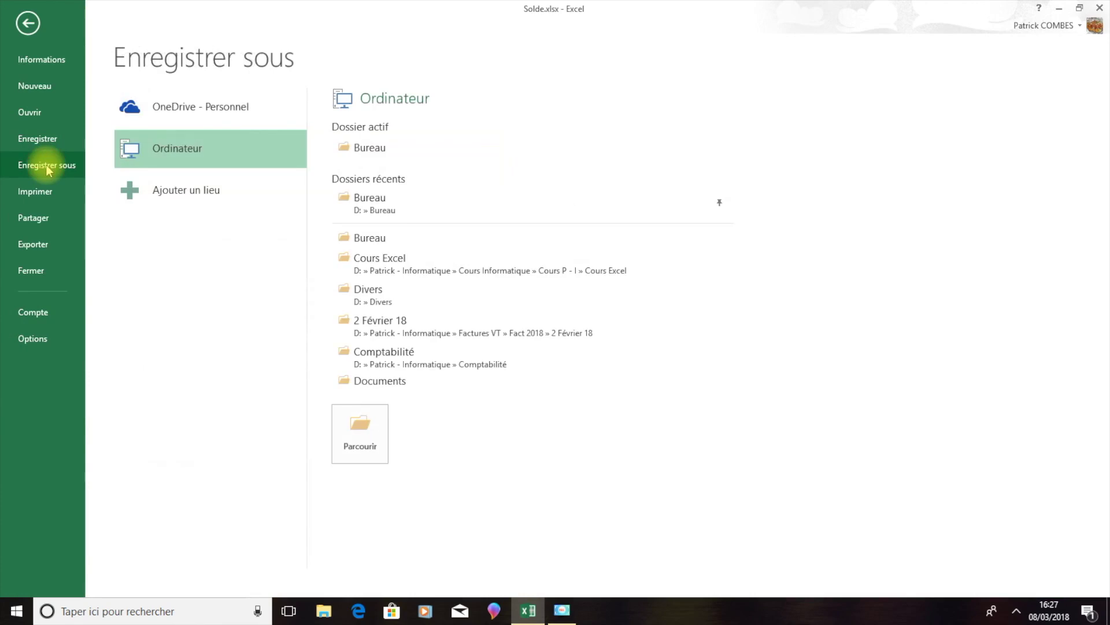
{"action": "left_click", "coordinate": [364, 239]}
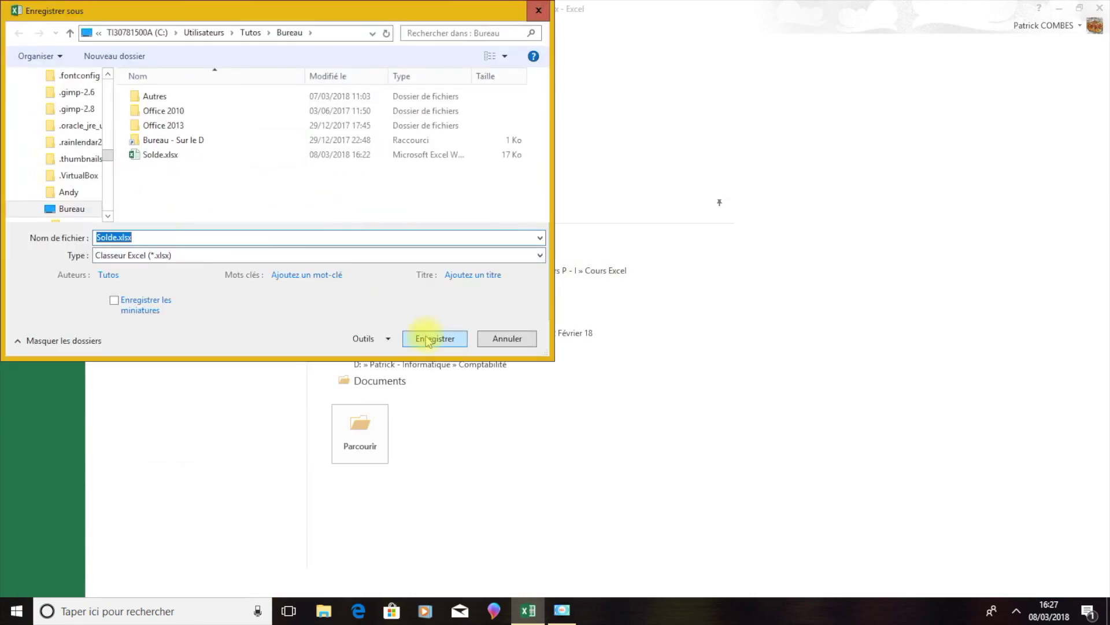
{"action": "left_click", "coordinate": [430, 340]}
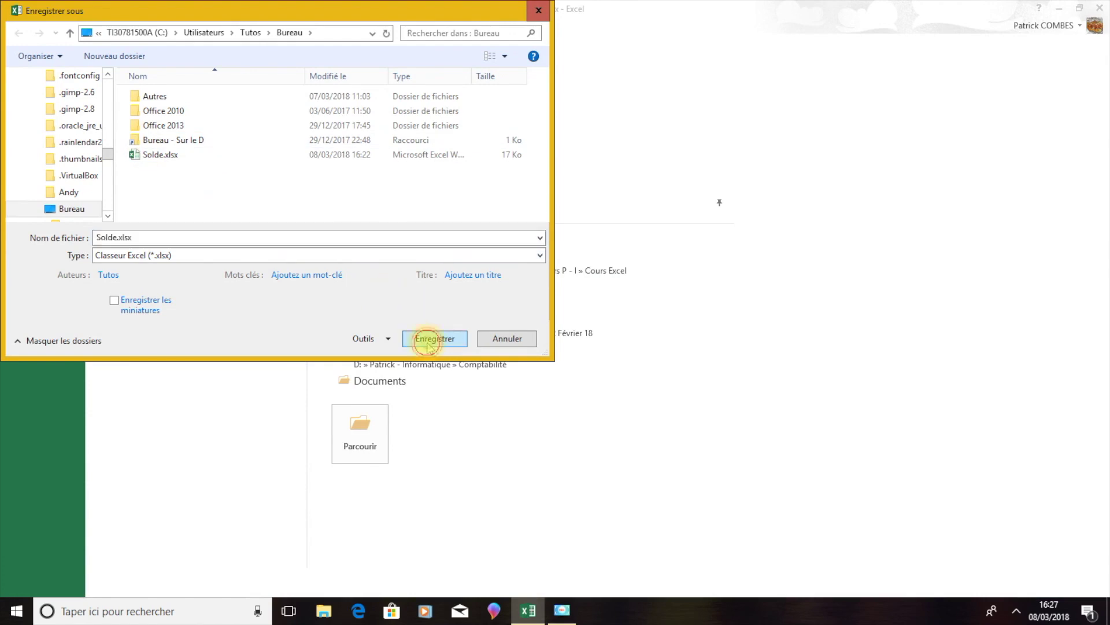
{"action": "left_click", "coordinate": [586, 310]}
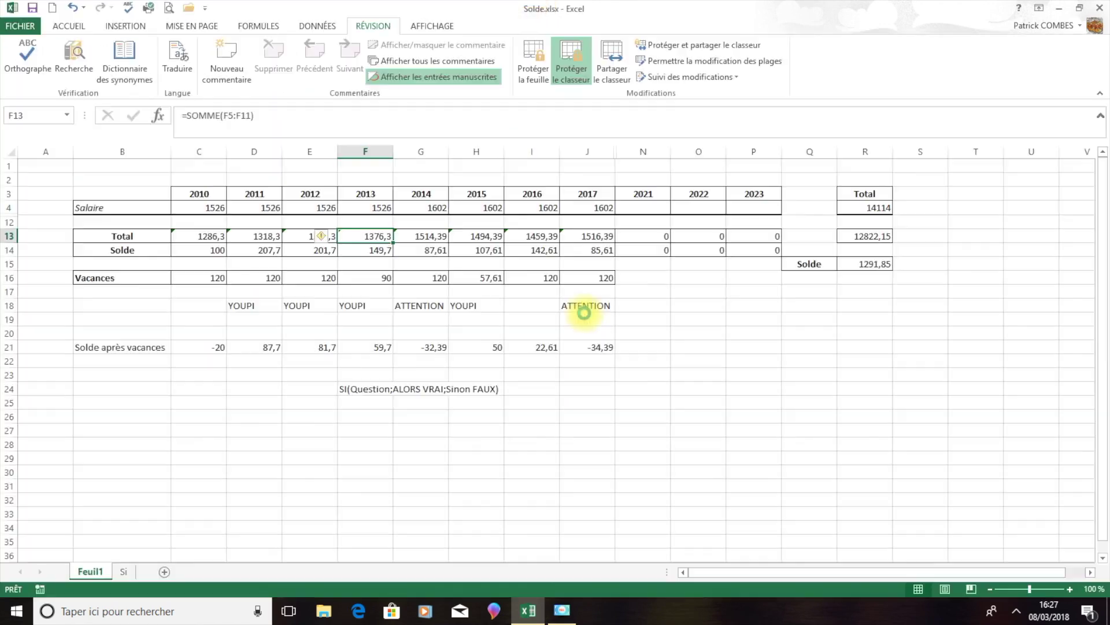
- Close the workbook and reopen Solde.xlsx from the desktop
{"action": "left_click", "coordinate": [20, 25]}
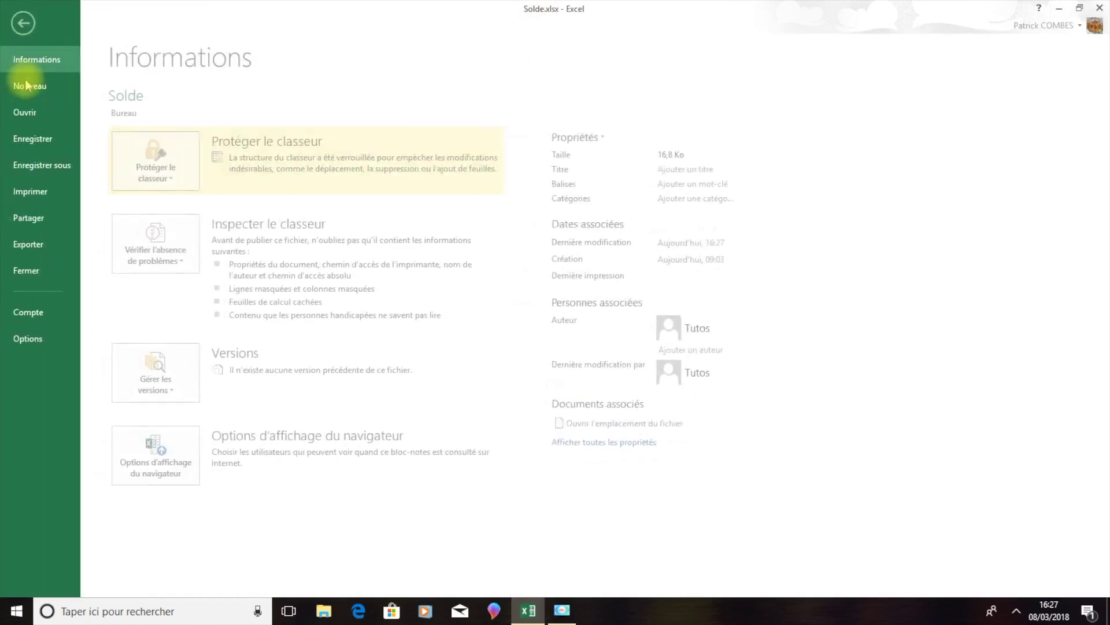
{"action": "left_click", "coordinate": [26, 270]}
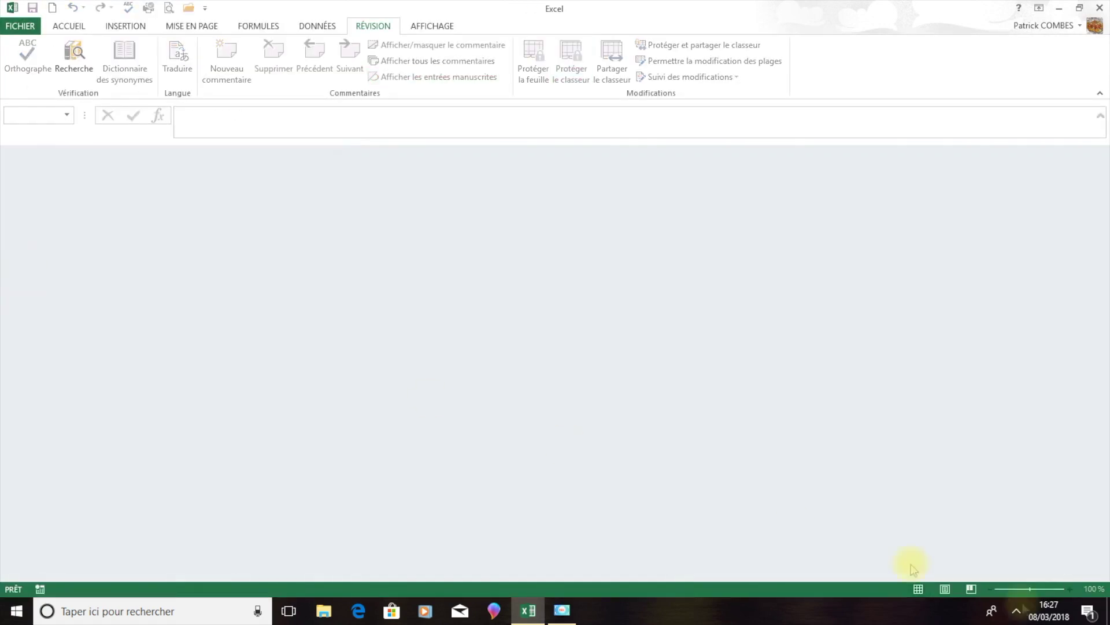
{"action": "left_click", "coordinate": [1105, 615]}
{"action": "left_click_drag", "start_coordinate": [33, 356], "coordinate": [224, 203]}
{"action": "double_click", "coordinate": [225, 202]}
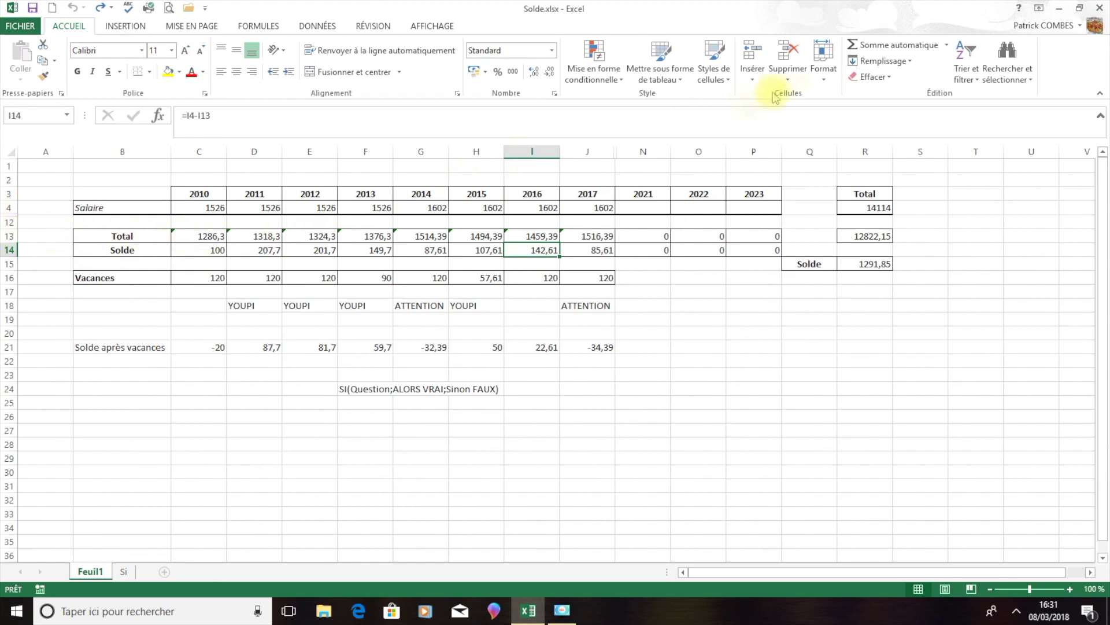
- Check which hide and unhide commands are available for rows, columns and sheets in the protected workbook
{"action": "left_click", "coordinate": [826, 62]}
{"action": "mouse_move", "coordinate": [864, 213]}
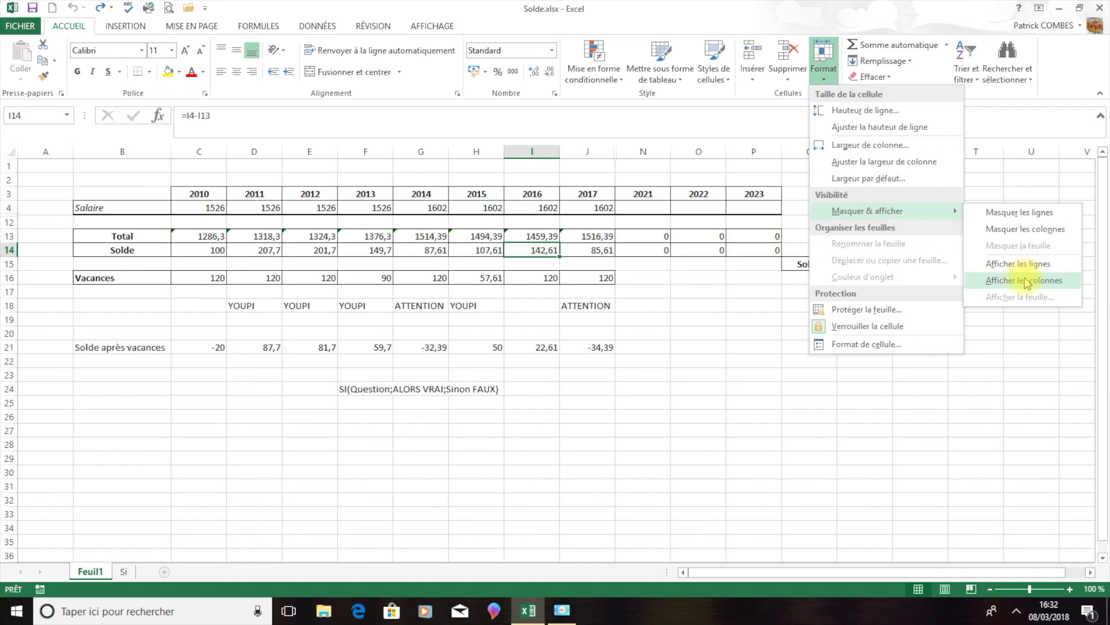
{"action": "left_click", "coordinate": [983, 344]}
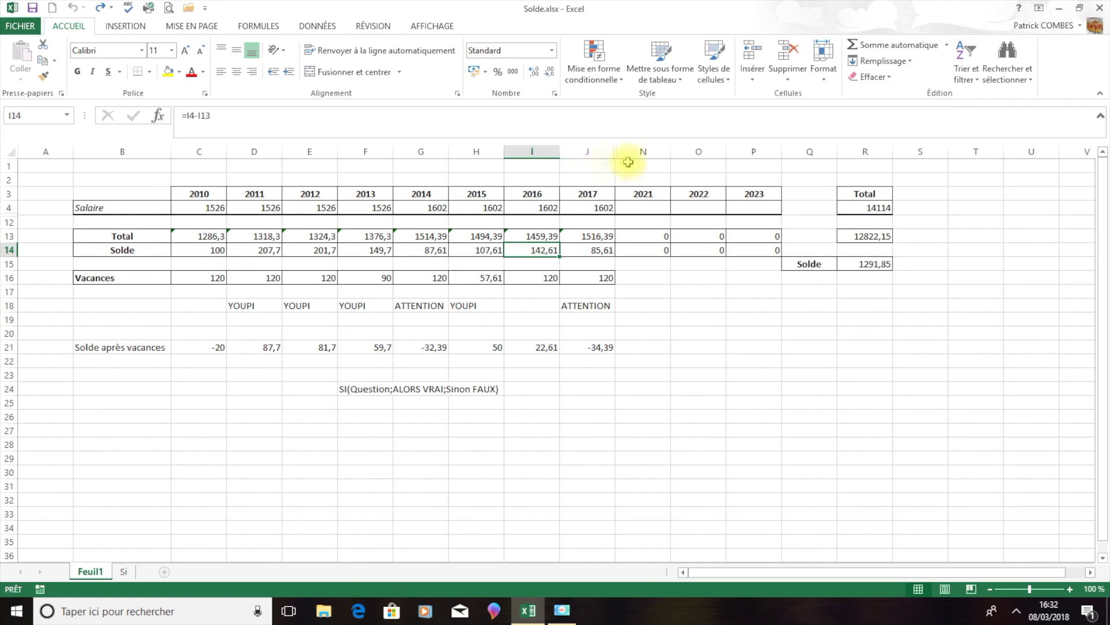
- Unhide the hidden columns K to M between columns J and N
{"action": "left_click", "coordinate": [596, 151]}
{"action": "left_click_drag", "start_coordinate": [599, 154], "coordinate": [642, 152]}
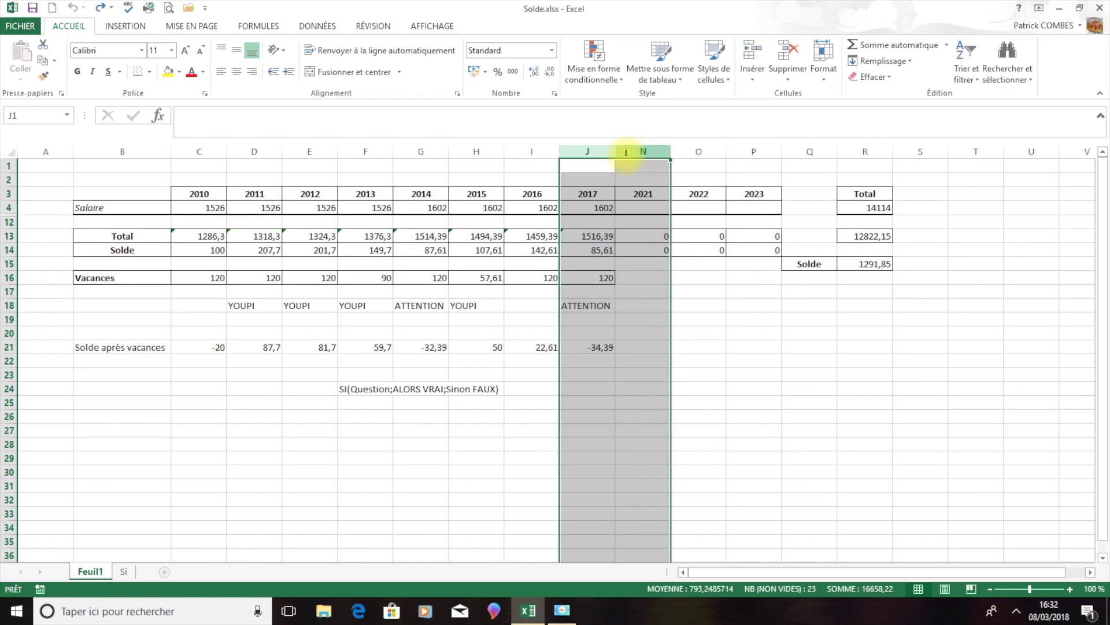
{"action": "left_click", "coordinate": [833, 70]}
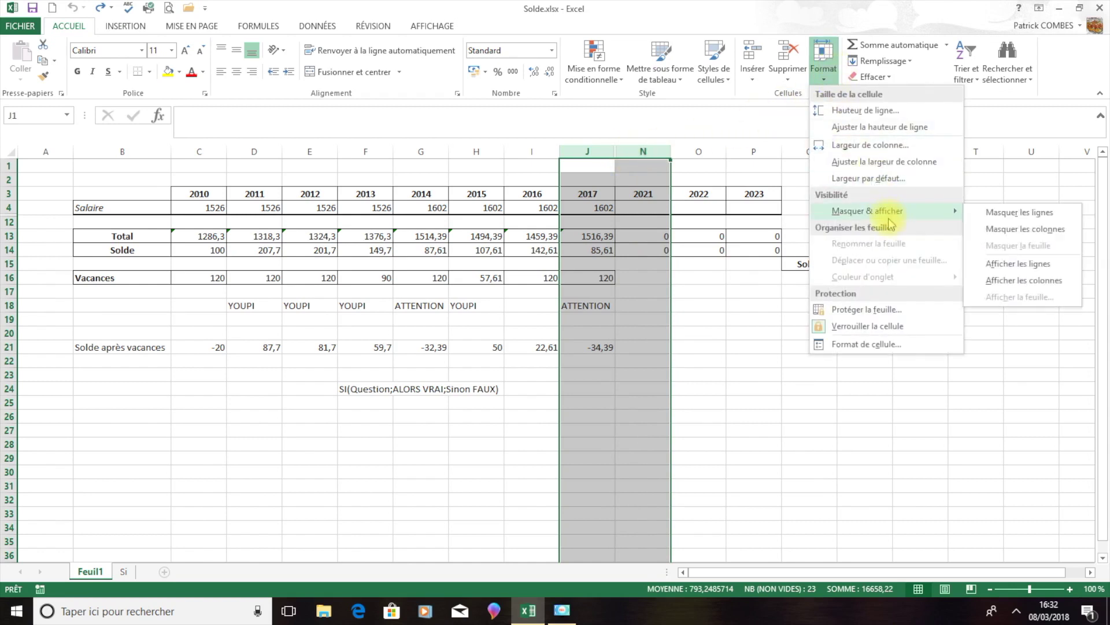
{"action": "left_click", "coordinate": [1038, 281]}
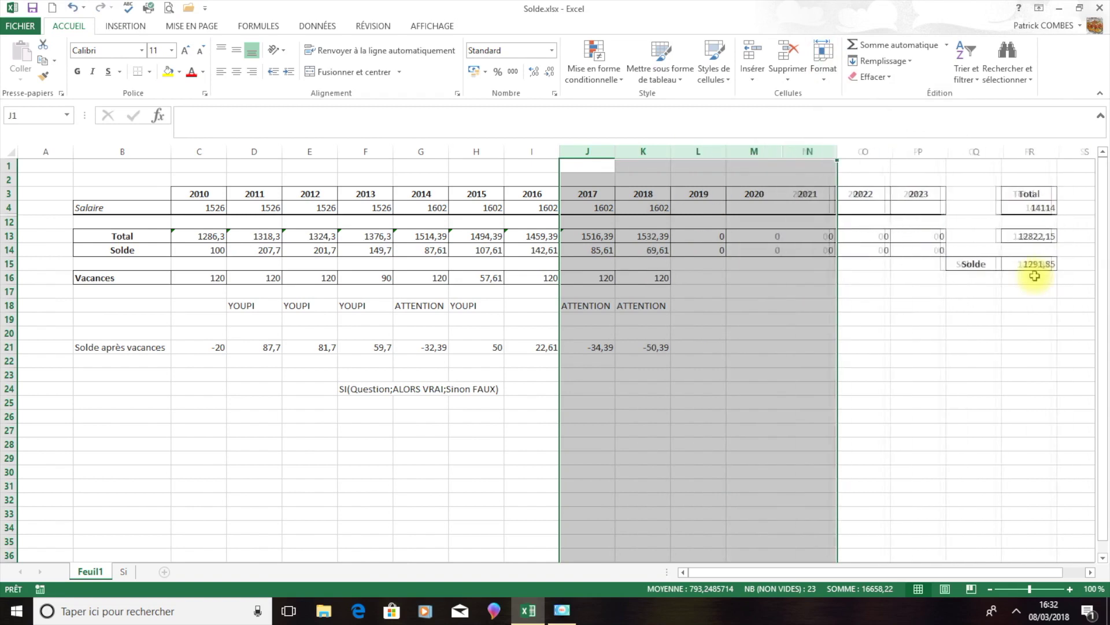
{"action": "left_click", "coordinate": [694, 232]}
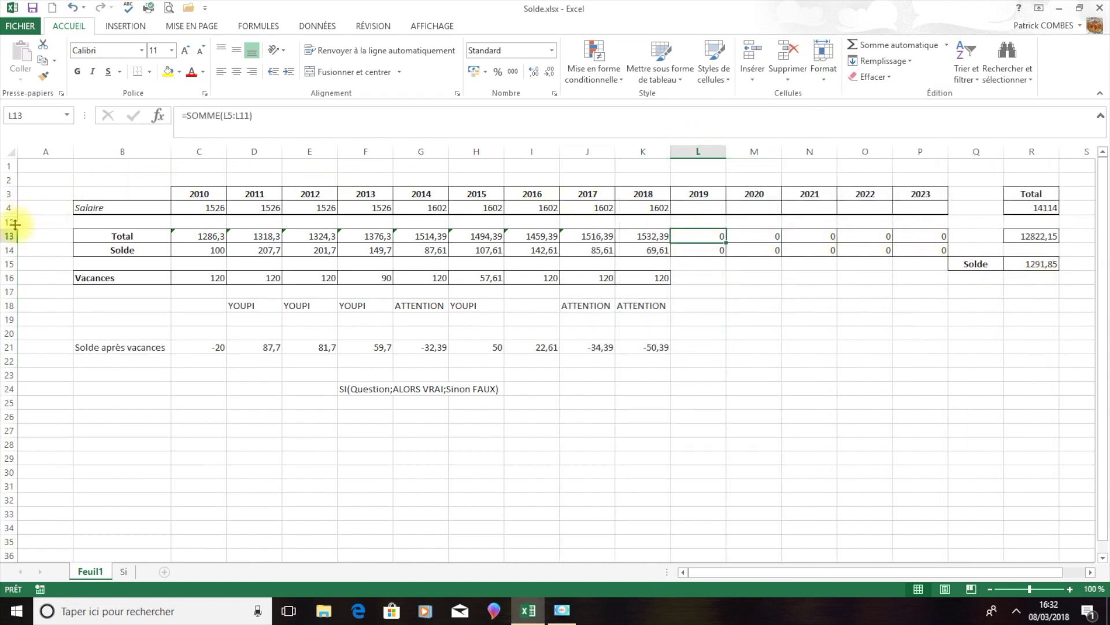
- Unhide the hidden rows 5 to 11 between rows 4 and 12 on Feuil1
{"action": "left_click_drag", "start_coordinate": [8, 208], "coordinate": [7, 219]}
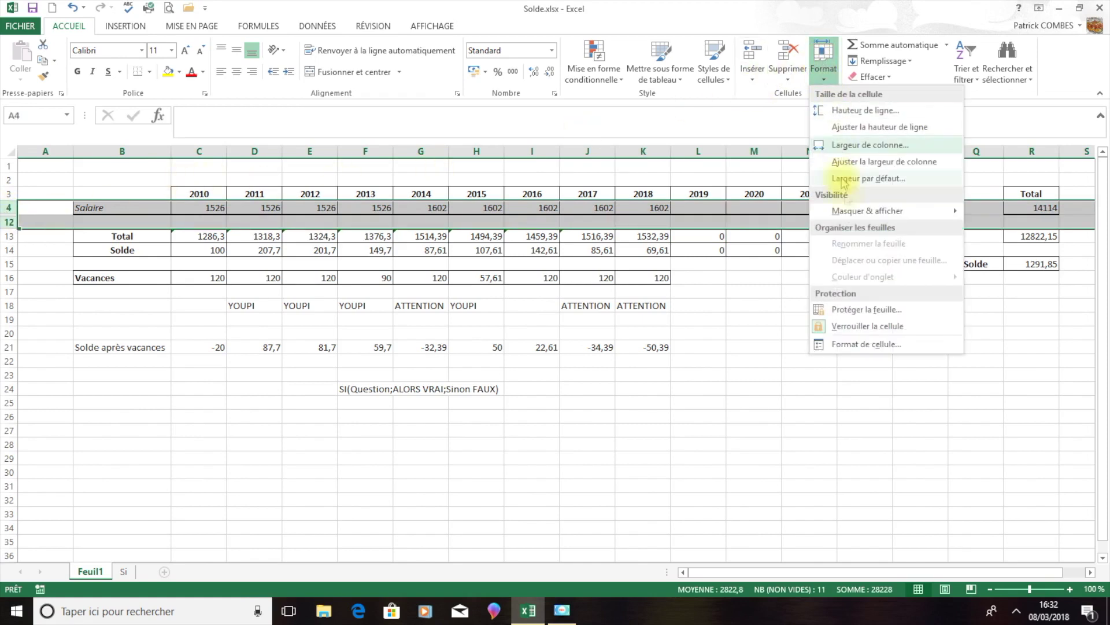
{"action": "mouse_move", "coordinate": [844, 212]}
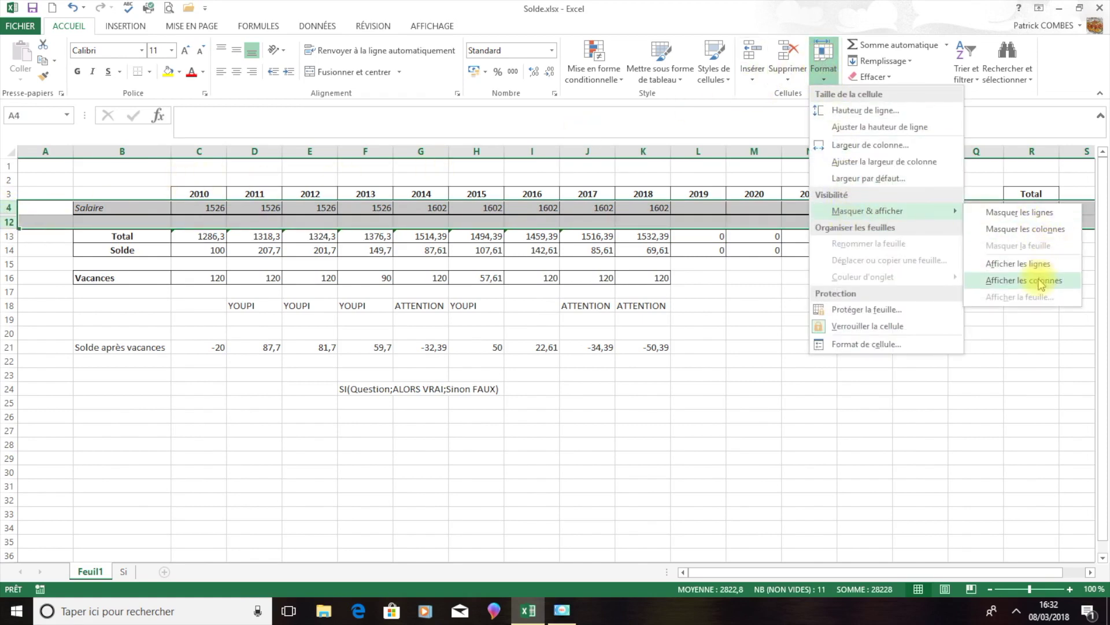
{"action": "left_click", "coordinate": [1049, 263]}
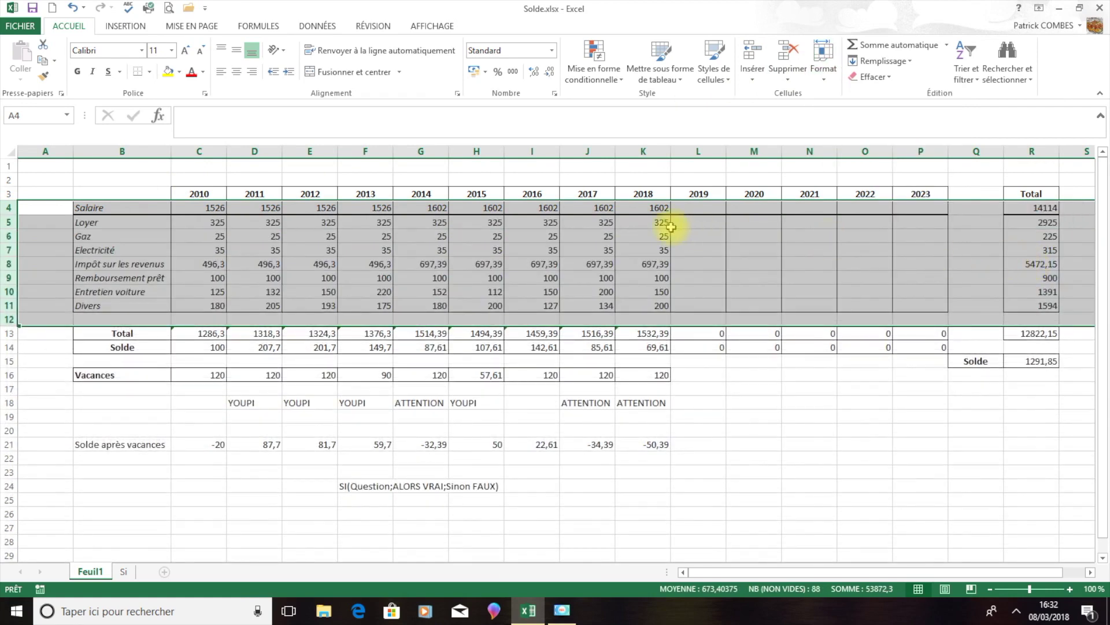
{"action": "left_click", "coordinate": [672, 224]}
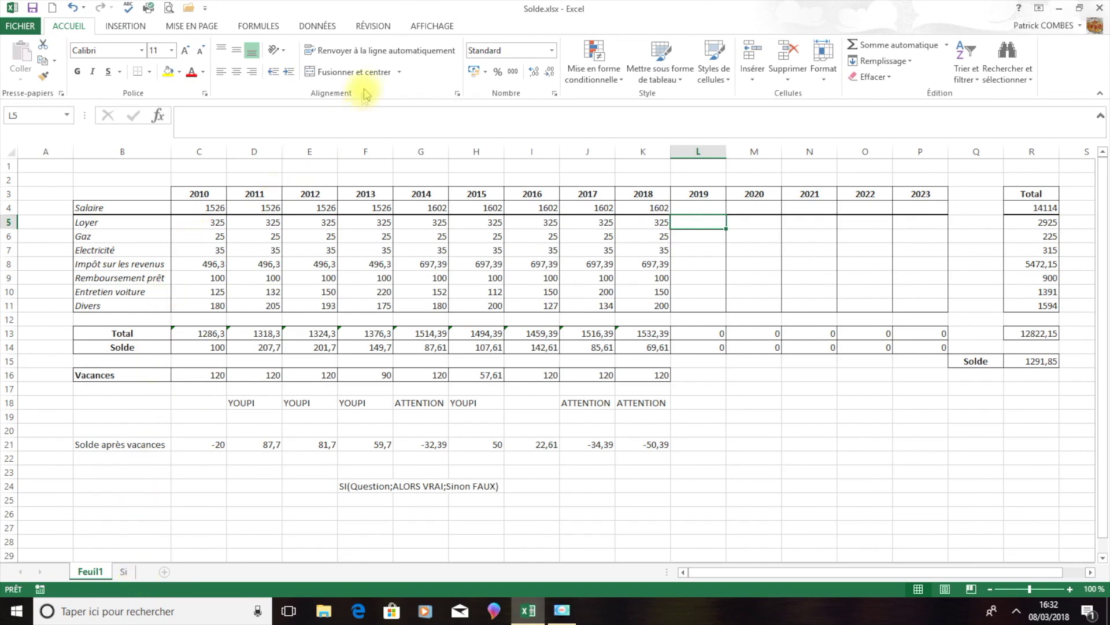
- Remove the workbook structure protection by entering the protection password
{"action": "left_click", "coordinate": [373, 28]}
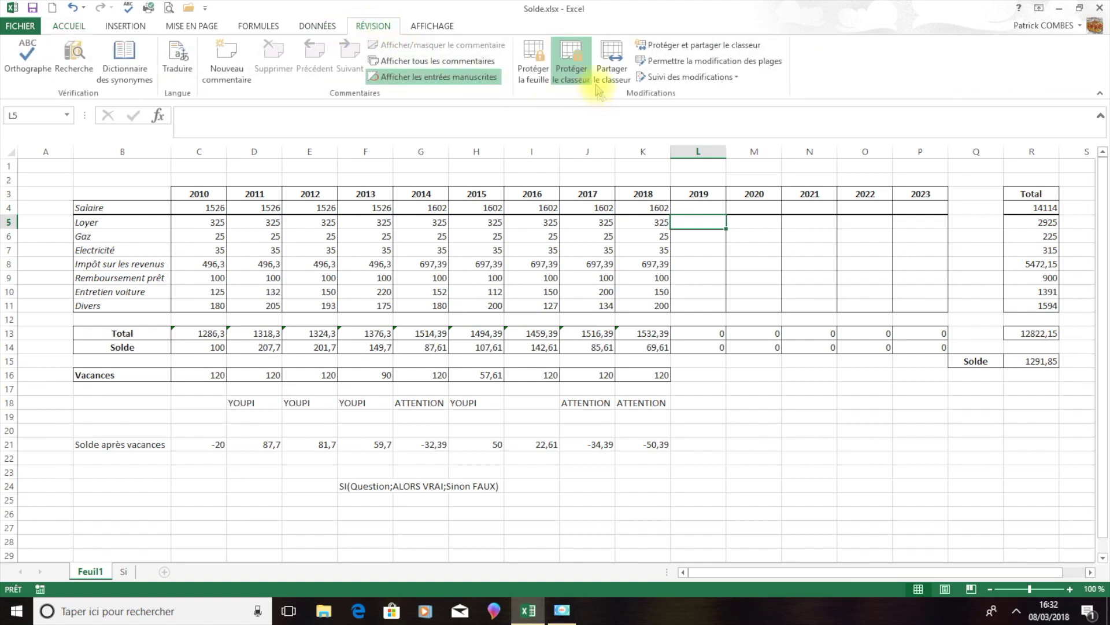
{"action": "left_click", "coordinate": [572, 69]}
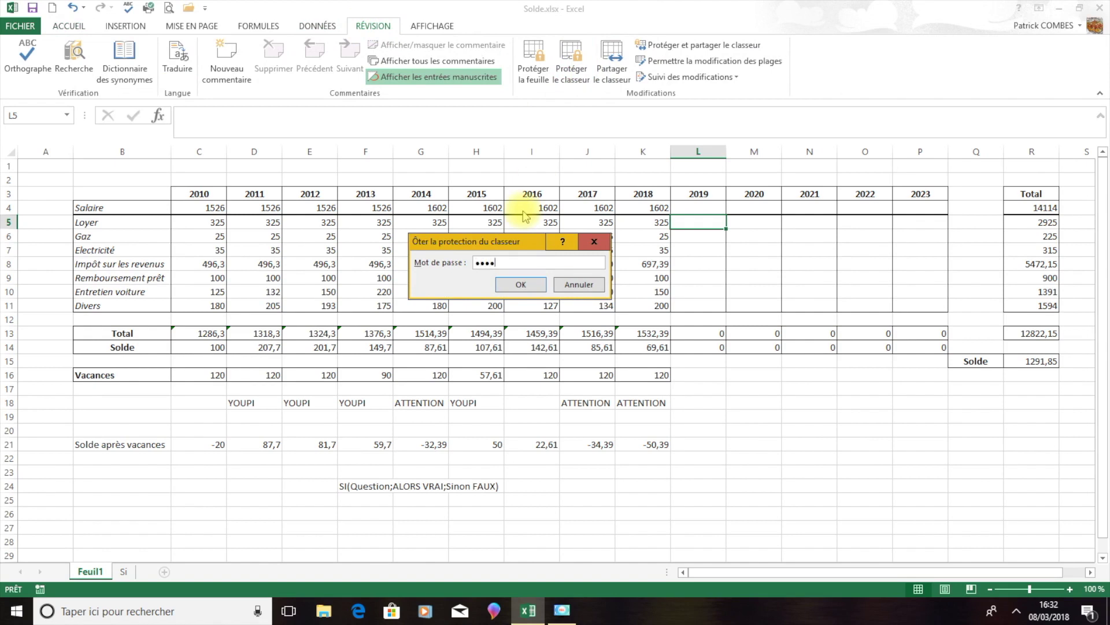
{"action": "left_click", "coordinate": [520, 284]}
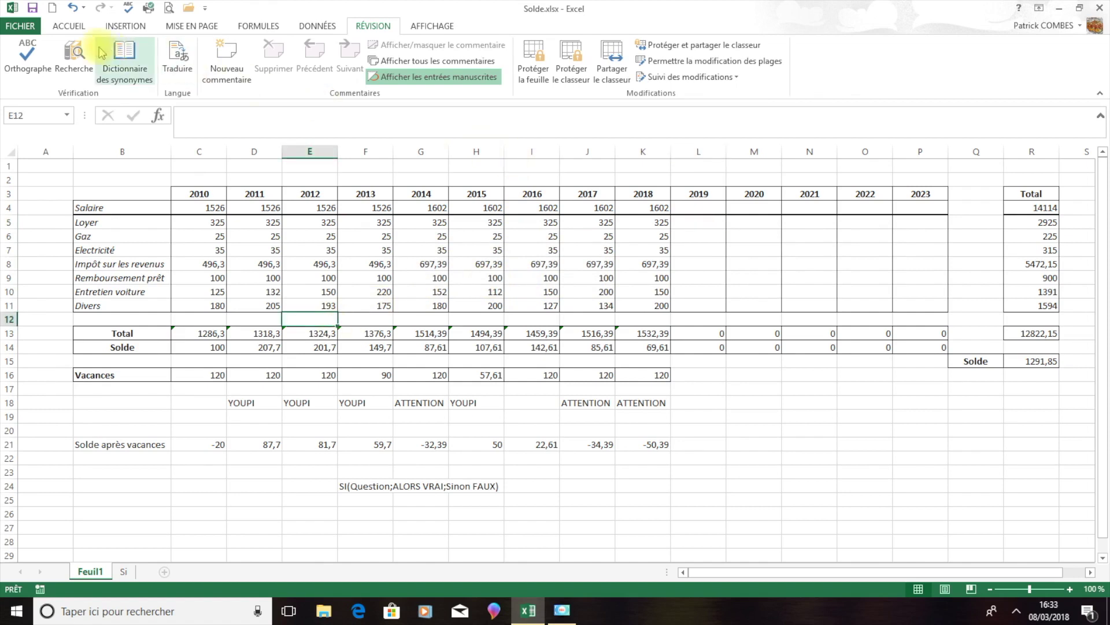
- Unhide the hidden sheet Si 2
{"action": "left_click", "coordinate": [59, 26]}
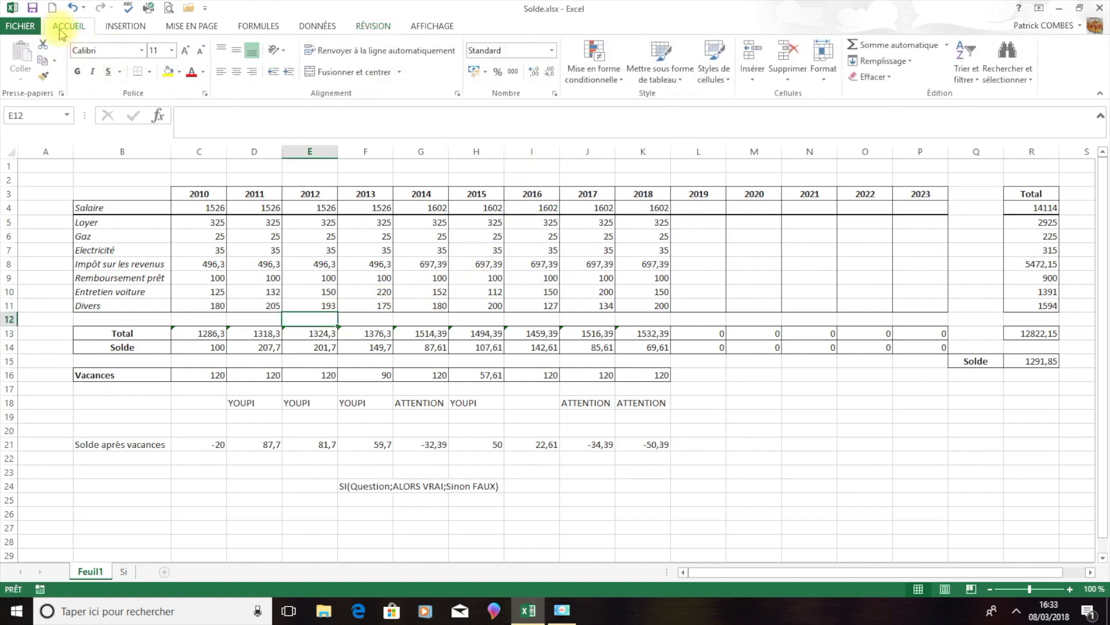
{"action": "left_click", "coordinate": [823, 63]}
{"action": "mouse_move", "coordinate": [874, 213]}
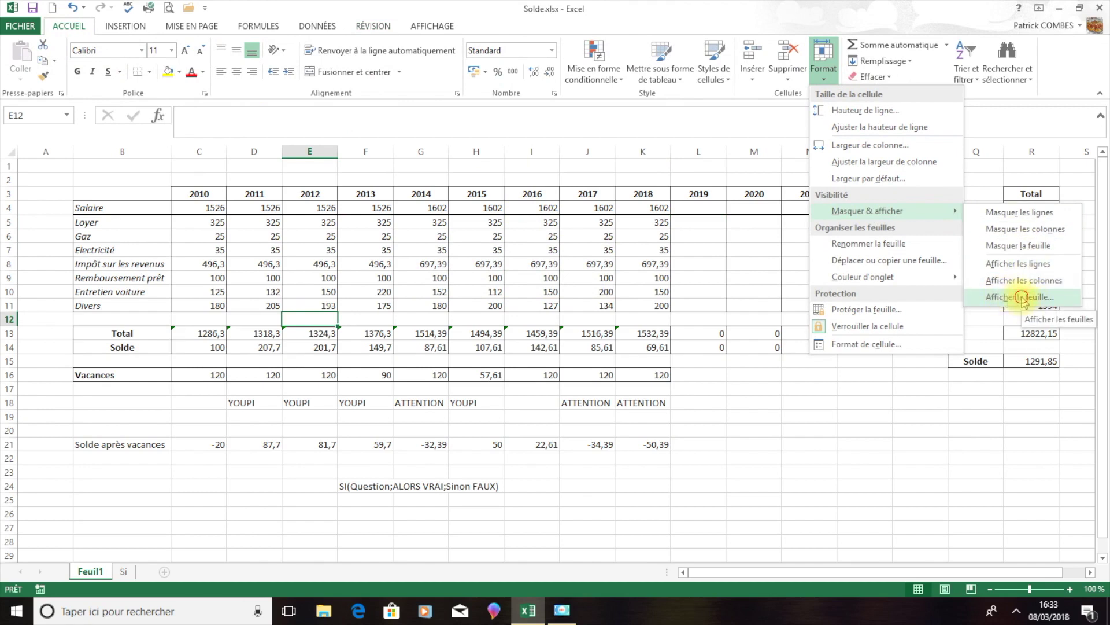
{"action": "left_click", "coordinate": [1009, 297]}
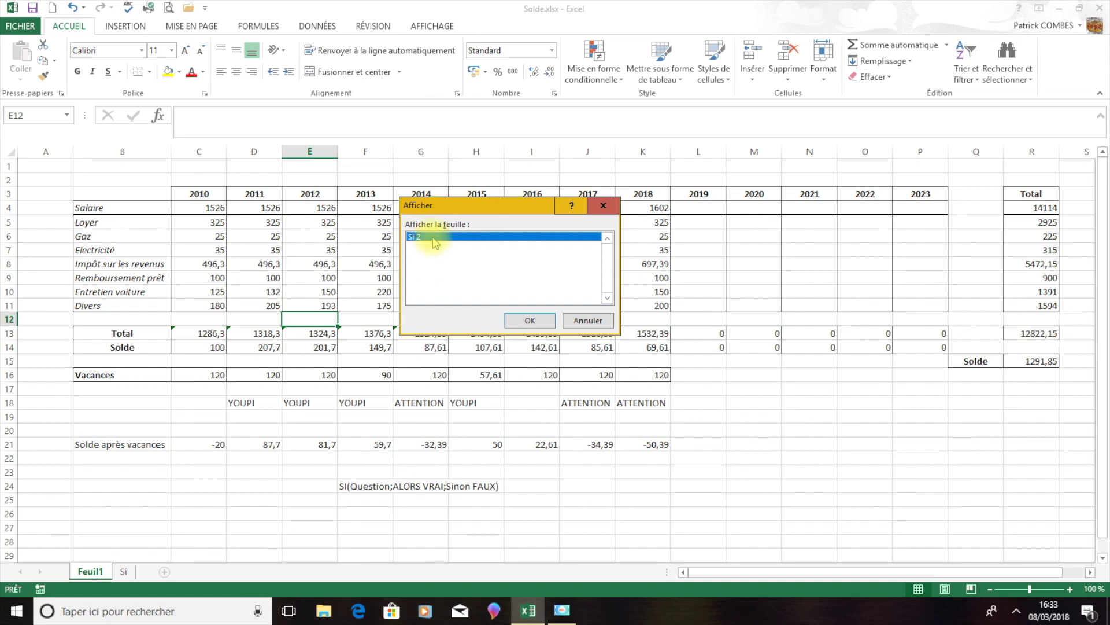
{"action": "left_click", "coordinate": [528, 317]}
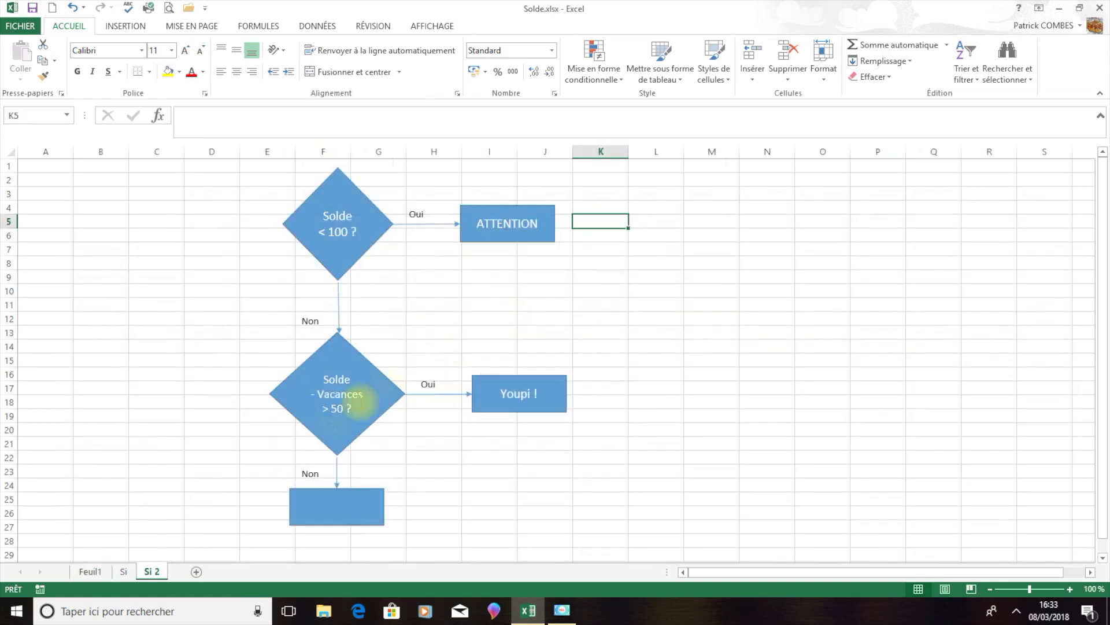